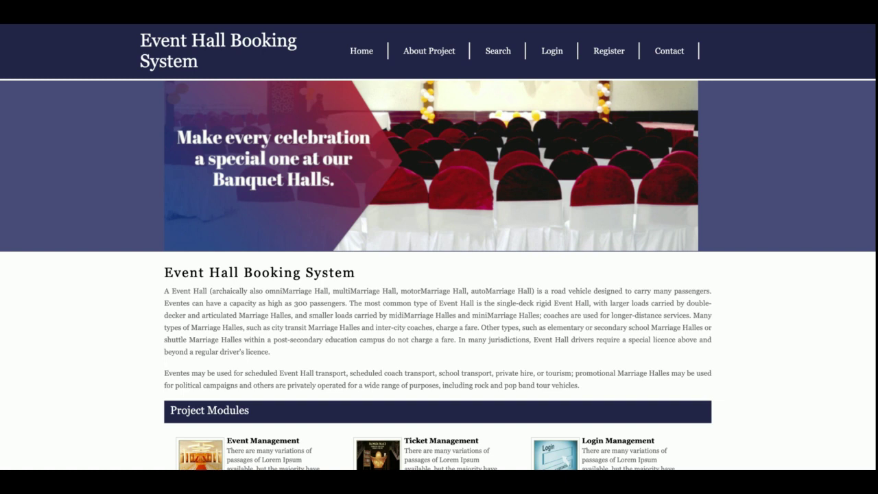
# Scroll through the home page, then go to the About Project page.
pyautogui.scroll(-3, 439, 247)
pyautogui.scroll(3, 439, 246)
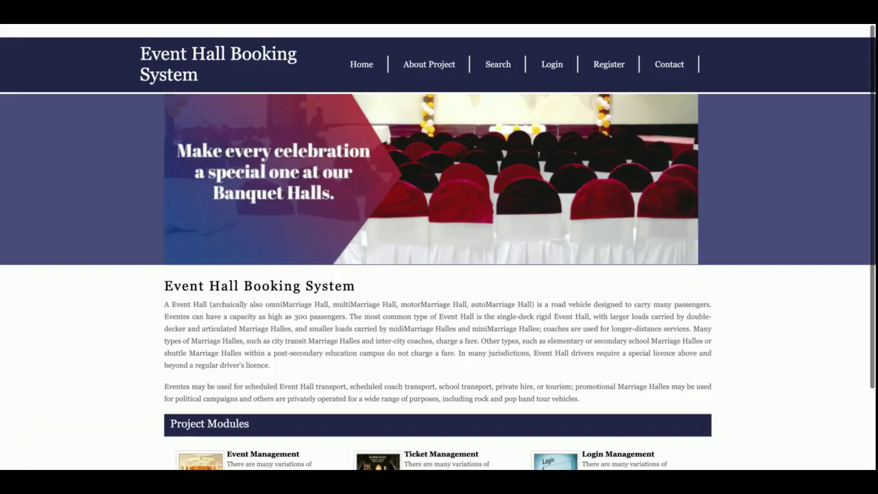
pyautogui.scroll(-3, 438, 247)
pyautogui.scroll(3, 239, 402)
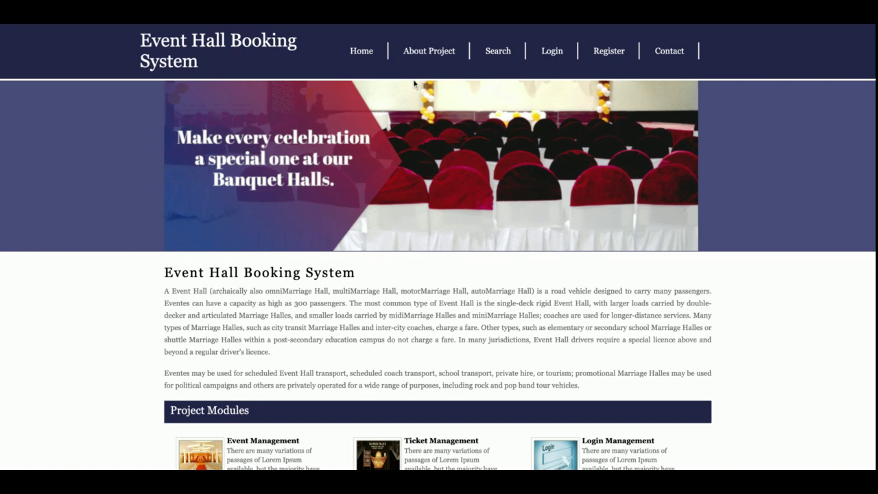
pyautogui.click(429, 50)
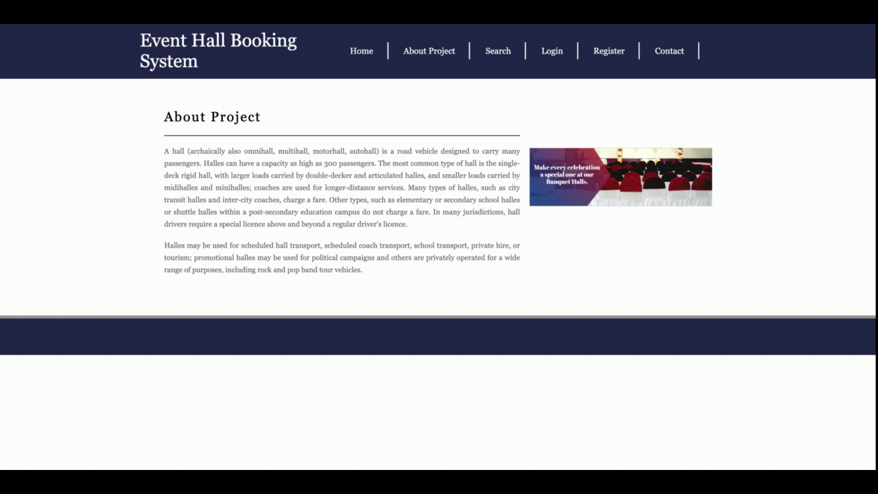
# Search halls in Mumbai for 25 January 2020 and scroll the five available-hall results.
pyautogui.click(486, 53)
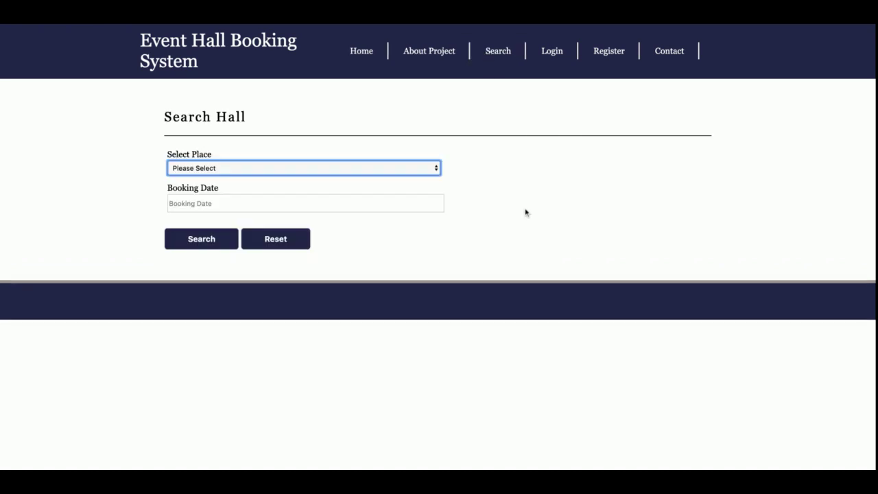
pyautogui.click(345, 172)
pyautogui.click(209, 137)
pyautogui.click(206, 203)
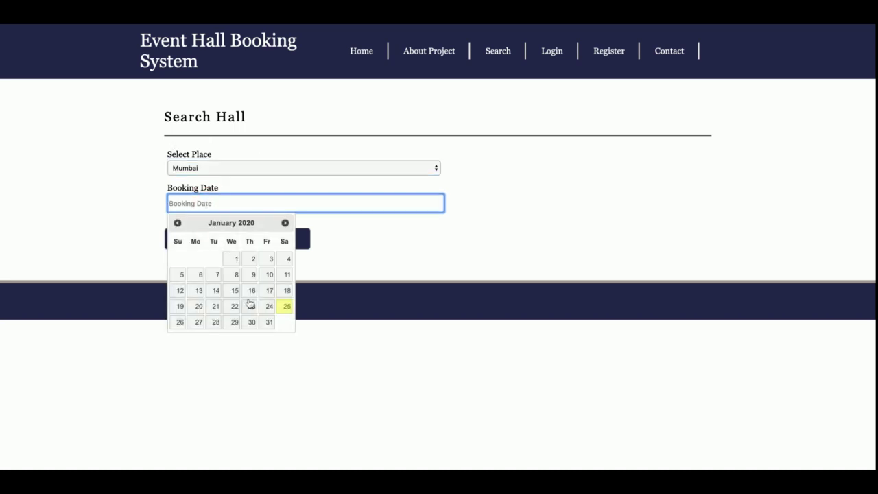
pyautogui.click(288, 307)
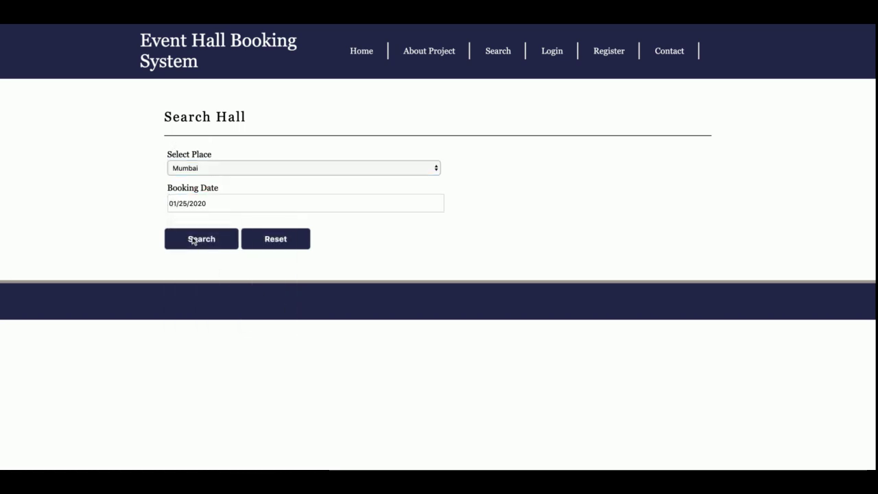
pyautogui.click(193, 240)
pyautogui.scroll(-3, 361, 257)
pyautogui.scroll(3, 360, 259)
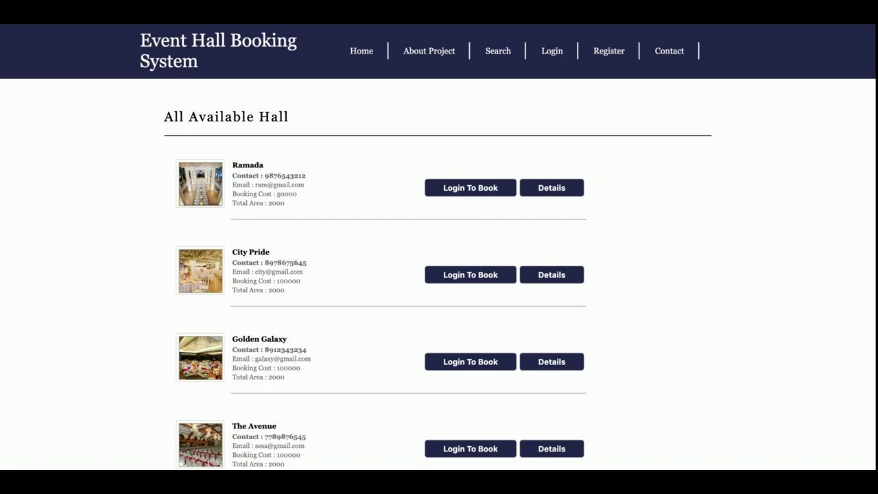
pyautogui.scroll(-3, 354, 89)
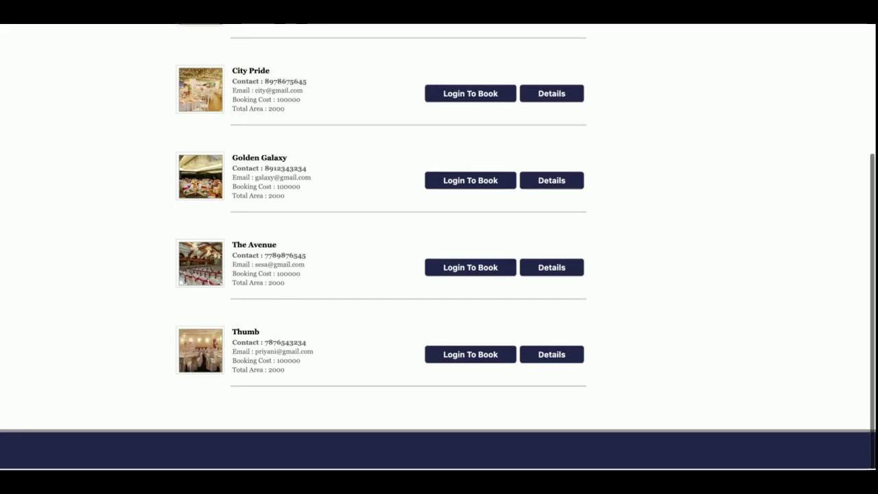
pyautogui.scroll(3, 356, 137)
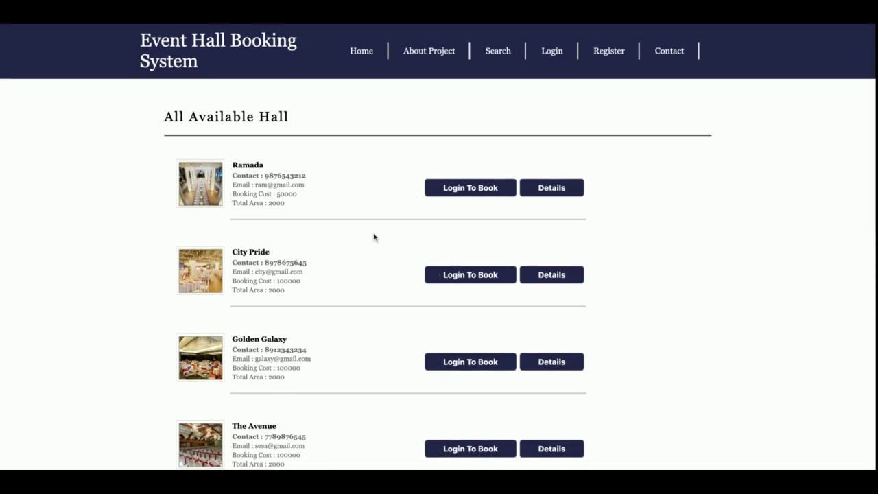
# View City Pride's hall details, choose Login To Book, and reach the login page.
pyautogui.click(554, 276)
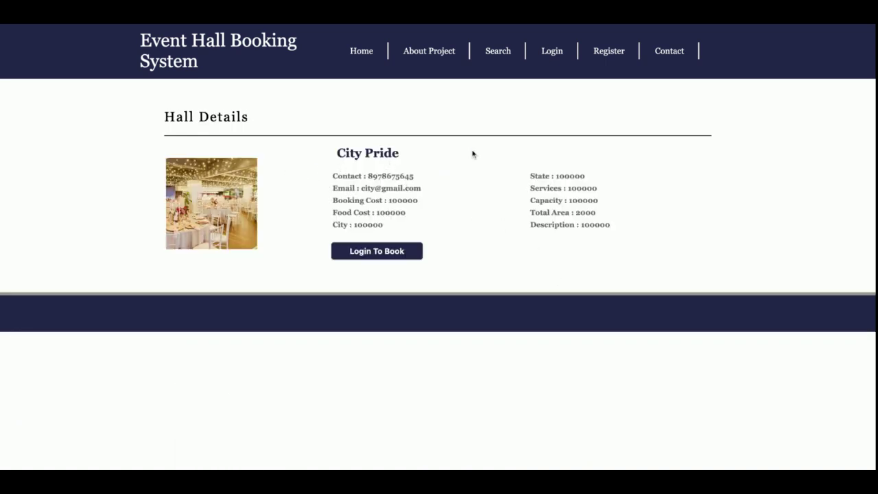
pyautogui.click(383, 252)
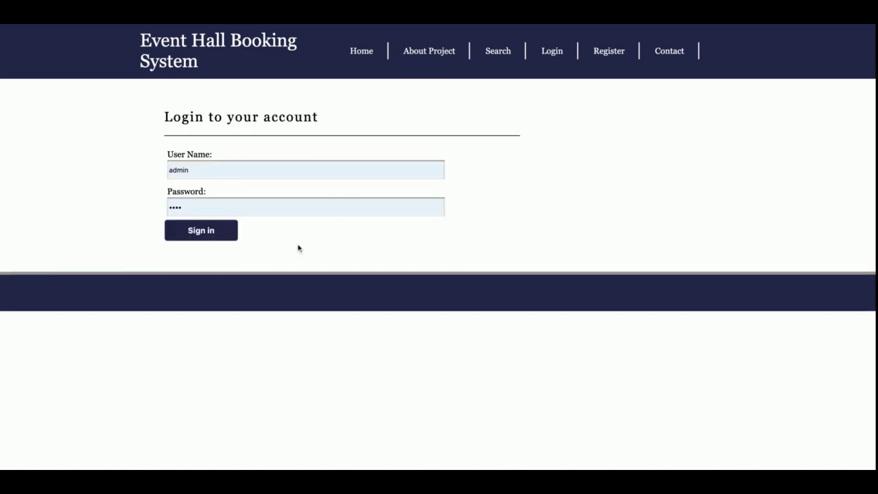
pyautogui.click(566, 54)
# Browse the User Registration Form, then go to the Contact Us page.
pyautogui.click(613, 58)
pyautogui.scroll(-3, 615, 61)
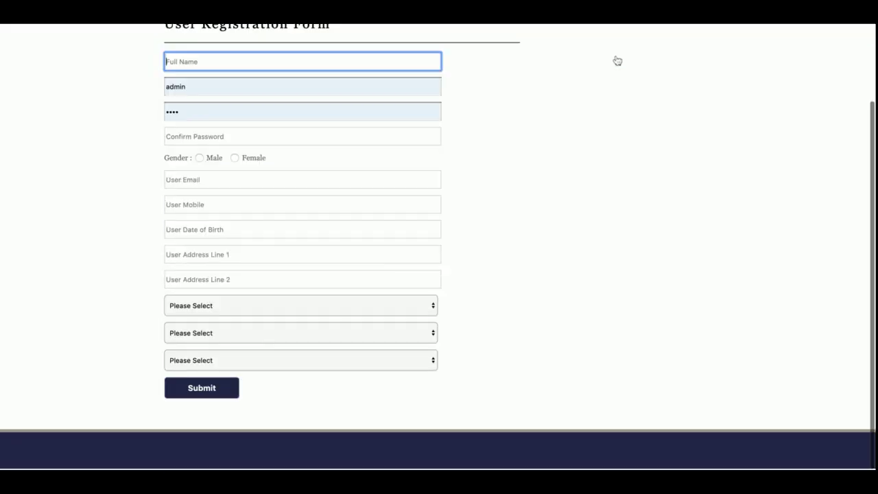
pyautogui.scroll(3, 615, 61)
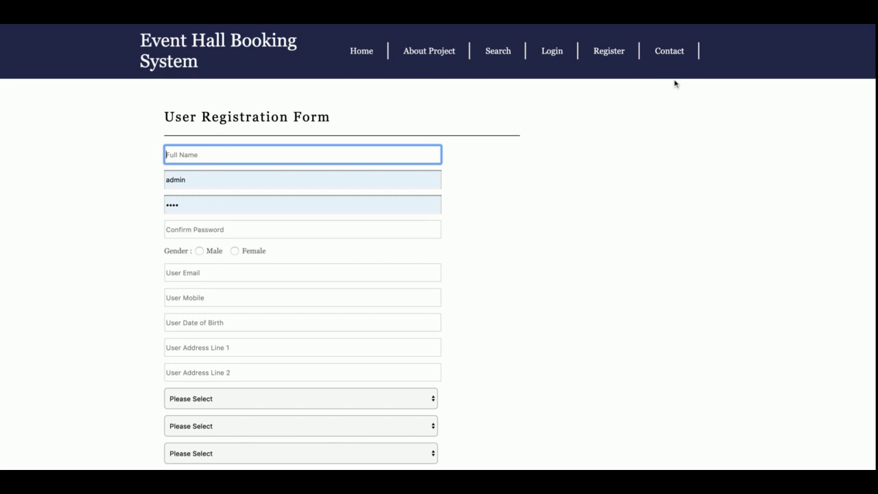
pyautogui.click(668, 51)
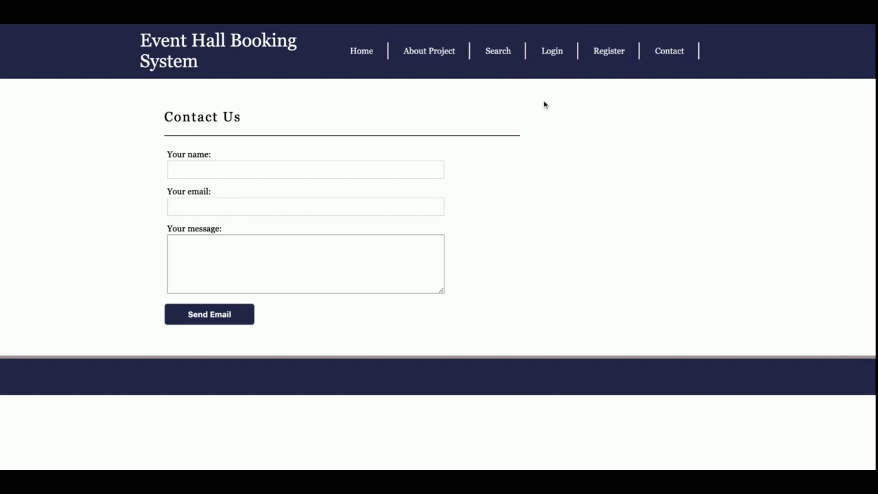
# Replace the prefilled username with the customer account's username and submit the login.
pyautogui.click(549, 52)
pyautogui.doubleClick(207, 173)
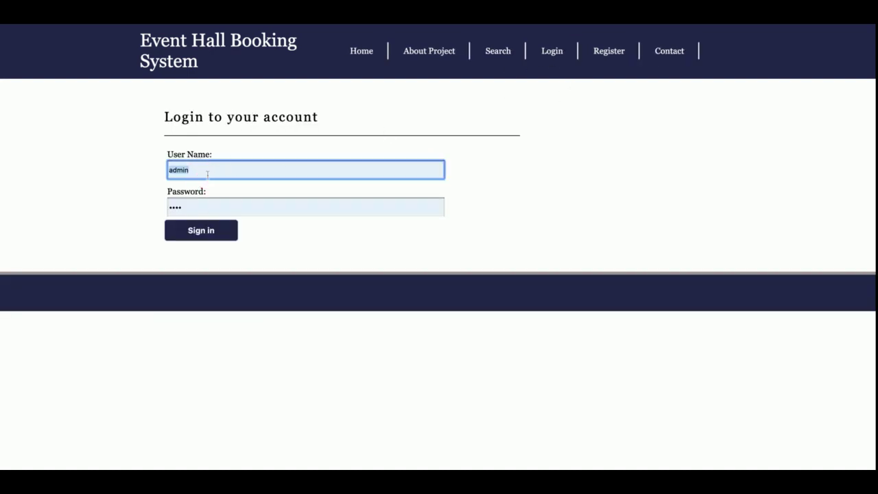
pyautogui.write('customer')
pyautogui.press('Return')
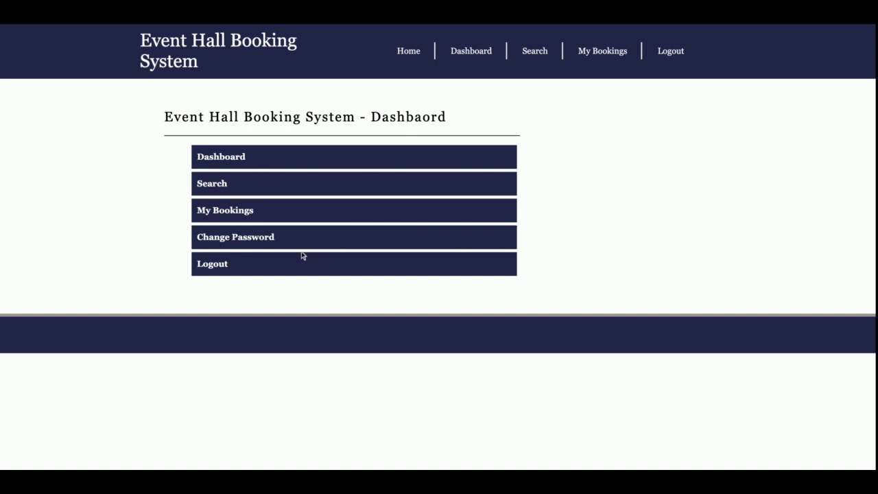
# Review the booking history, then return to the empty Search Hall form.
pyautogui.click(533, 55)
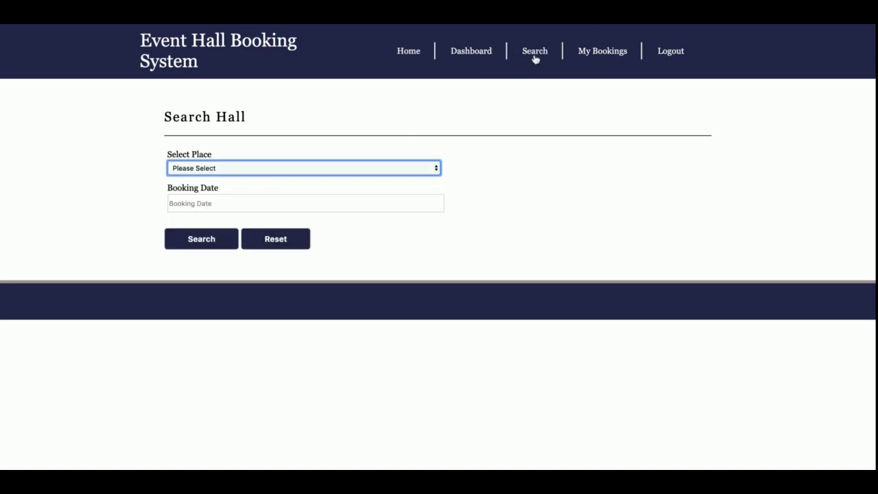
pyautogui.click(596, 54)
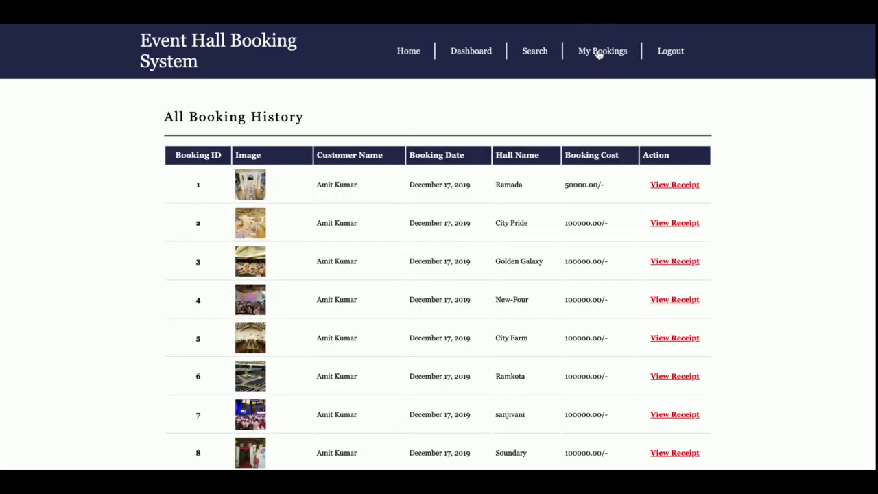
pyautogui.scroll(-5, 593, 217)
pyautogui.scroll(5, 594, 220)
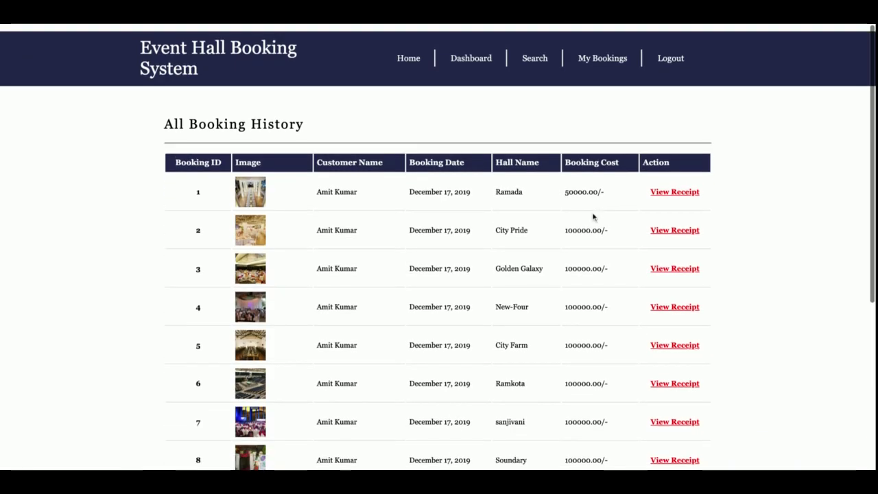
pyautogui.scroll(-5, 593, 217)
pyautogui.scroll(5, 624, 209)
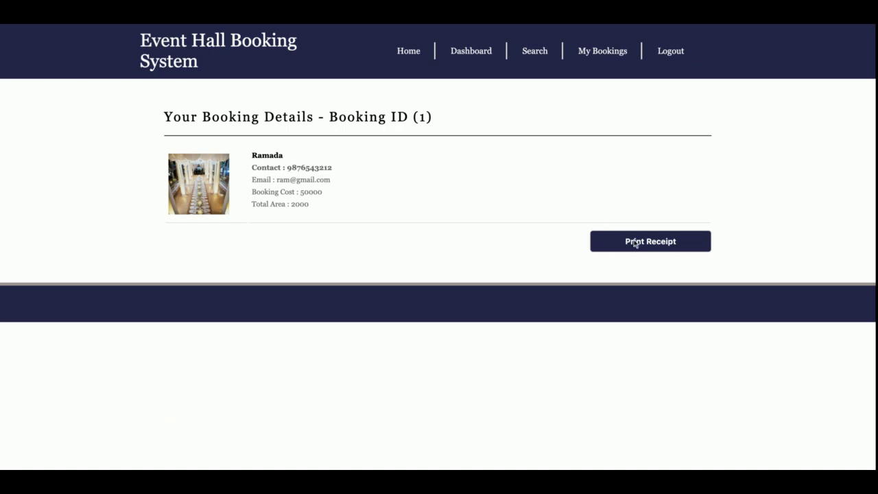
pyautogui.click(529, 58)
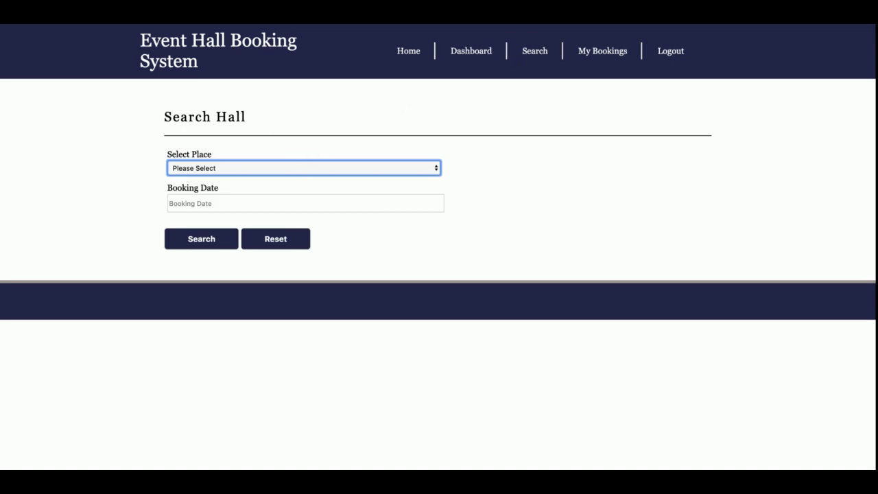
# Search Mumbai for 25 January 2020 and view Golden Galaxy's hall details from the results.
pyautogui.press('Down')
pyautogui.click(302, 204)
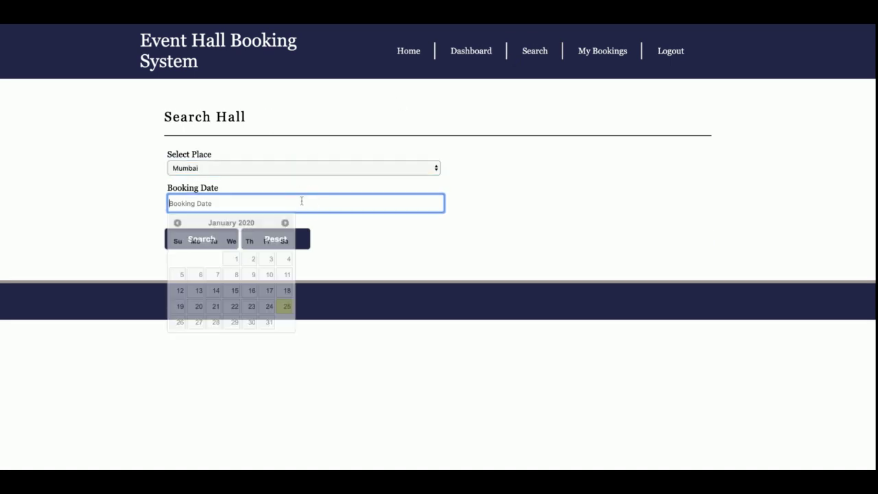
pyautogui.click(284, 308)
pyautogui.click(204, 239)
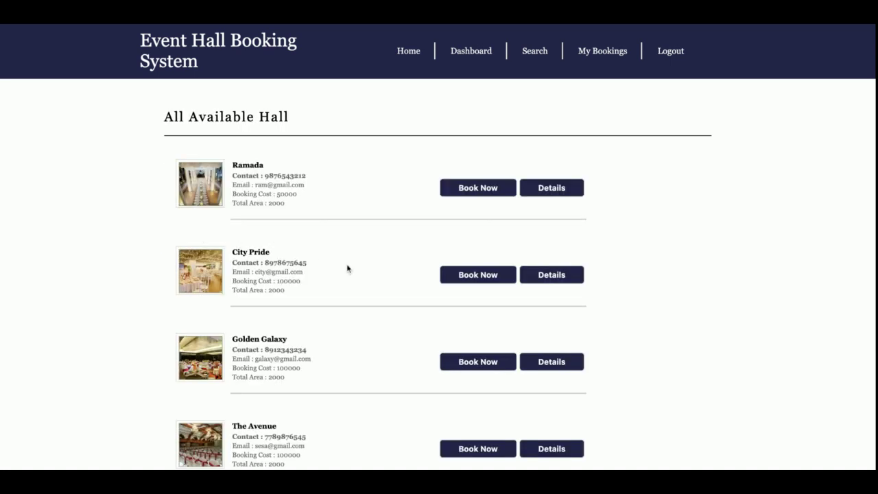
pyautogui.scroll(-3, 379, 285)
pyautogui.scroll(3, 379, 285)
pyautogui.scroll(-3, 379, 283)
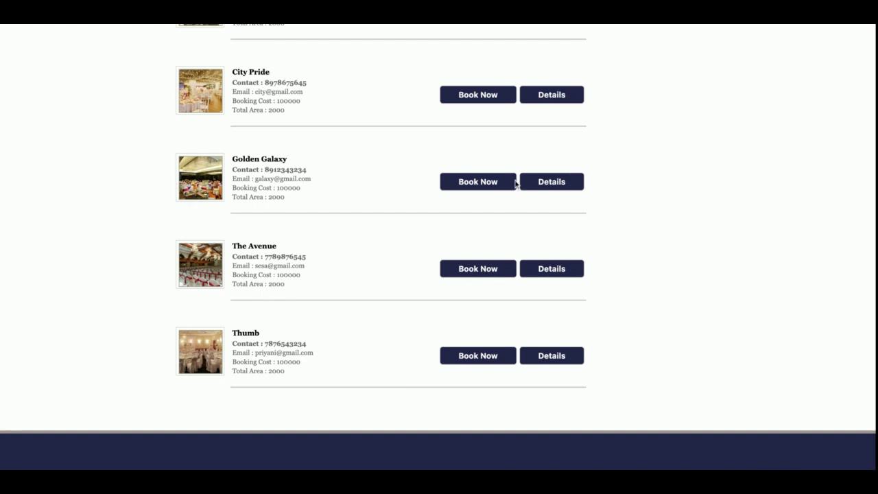
pyautogui.click(556, 181)
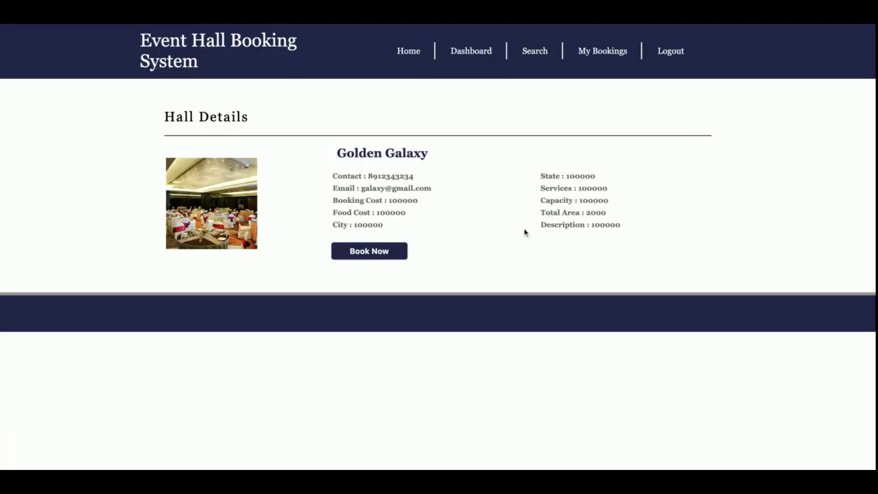
# Book Golden Galaxy and fill in the credit card number and cardholder name.
pyautogui.click(363, 259)
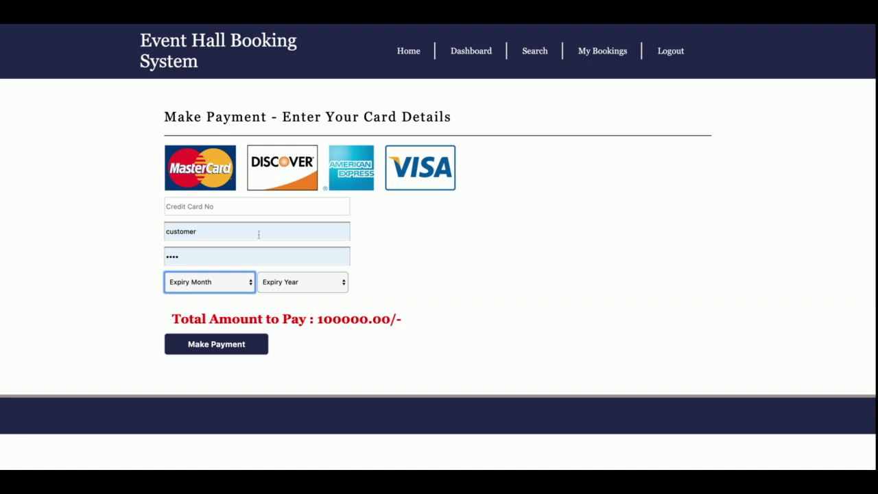
pyautogui.doubleClick(352, 319)
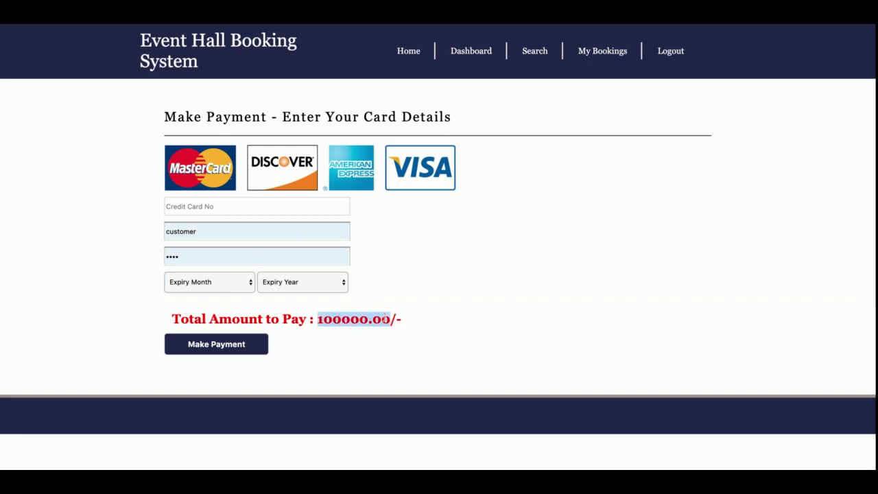
pyautogui.click(262, 202)
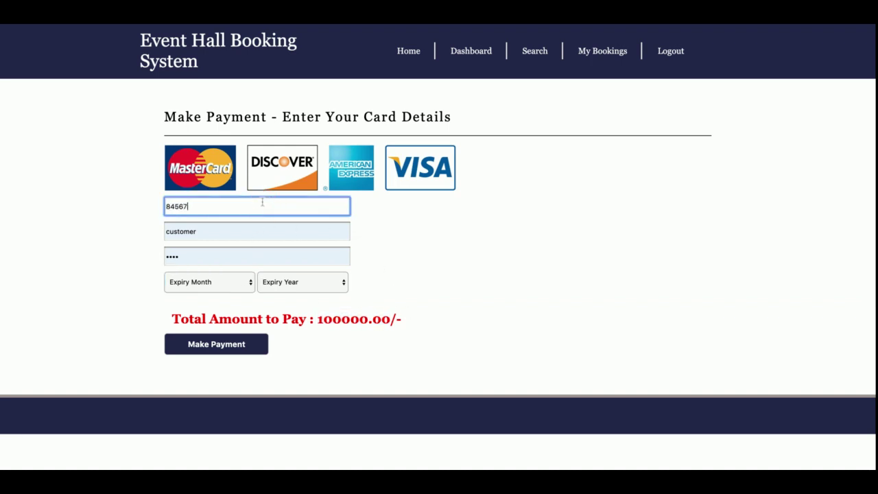
pyautogui.click(231, 229)
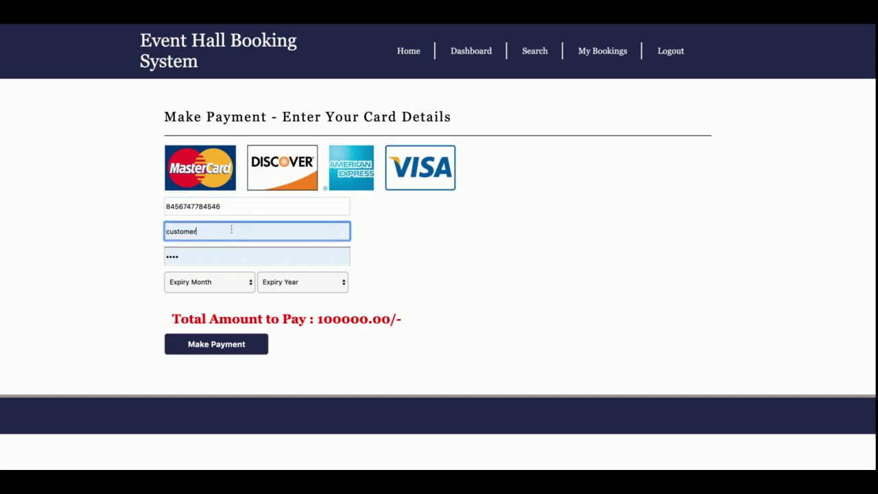
pyautogui.doubleClick(232, 229)
pyautogui.write('Kaushal')
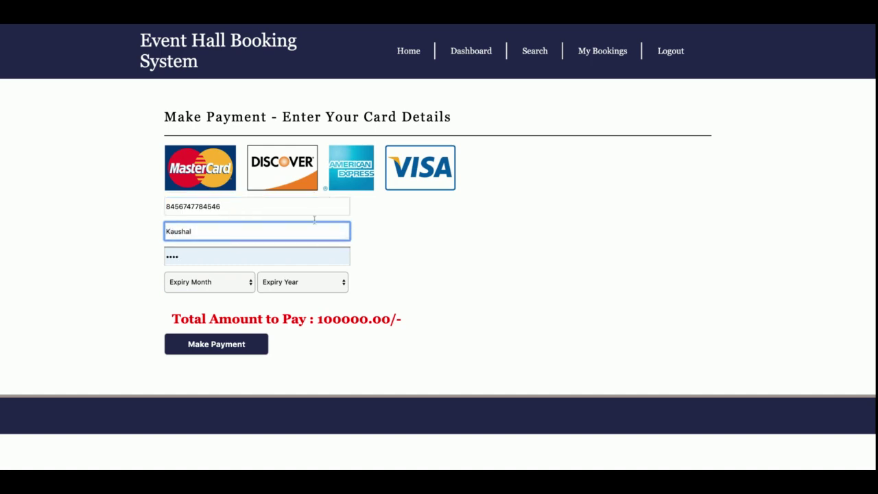
pyautogui.click(432, 271)
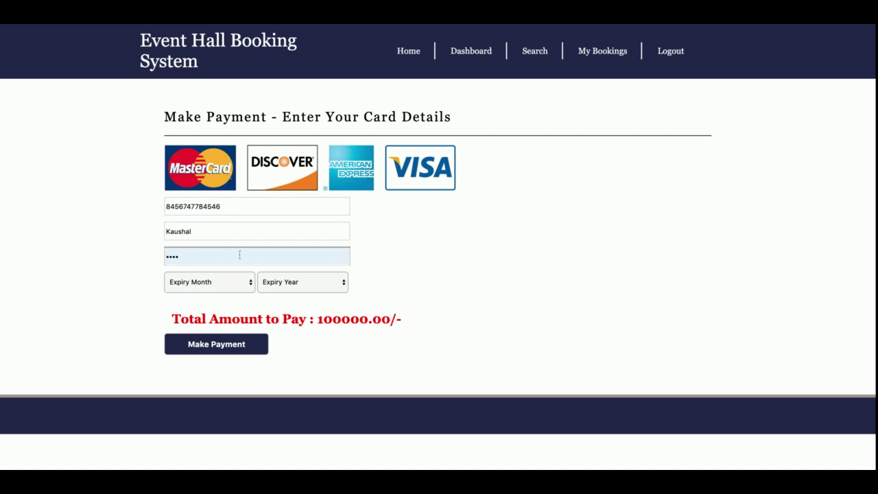
# Set the card expiry to March 2021 and make the 100000.00 payment.
pyautogui.click(229, 285)
pyautogui.click(228, 322)
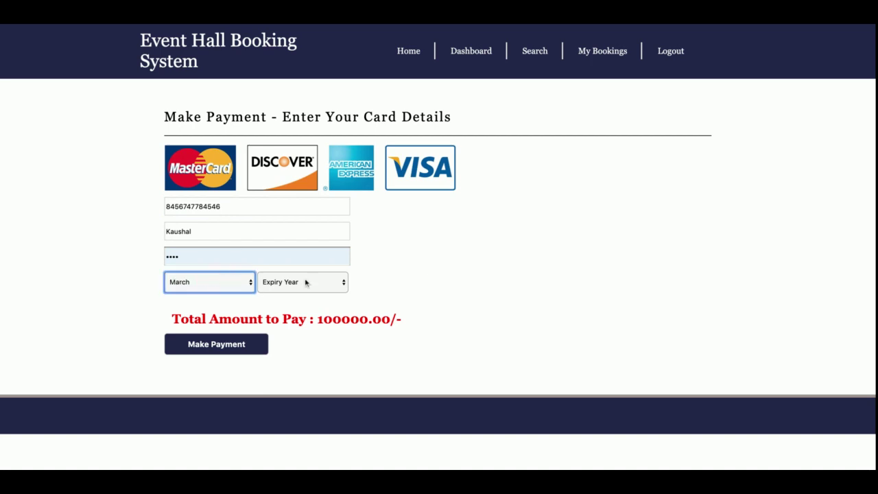
pyautogui.click(317, 282)
pyautogui.click(302, 295)
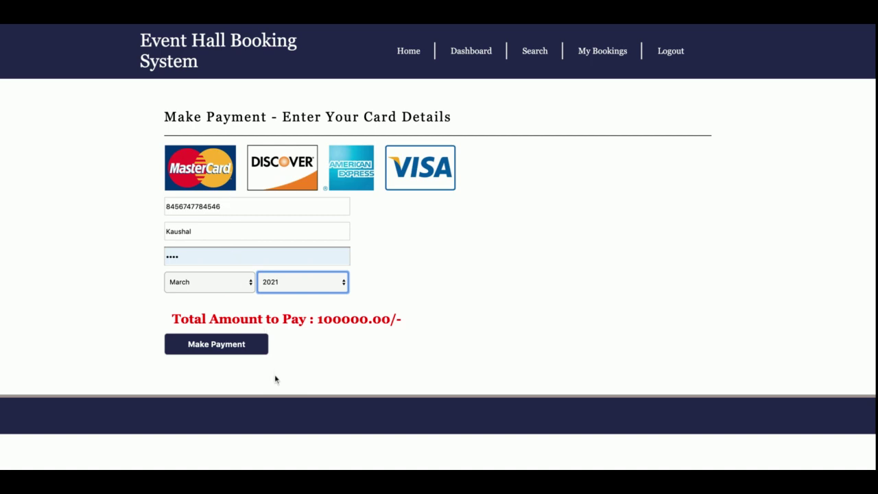
pyautogui.click(223, 348)
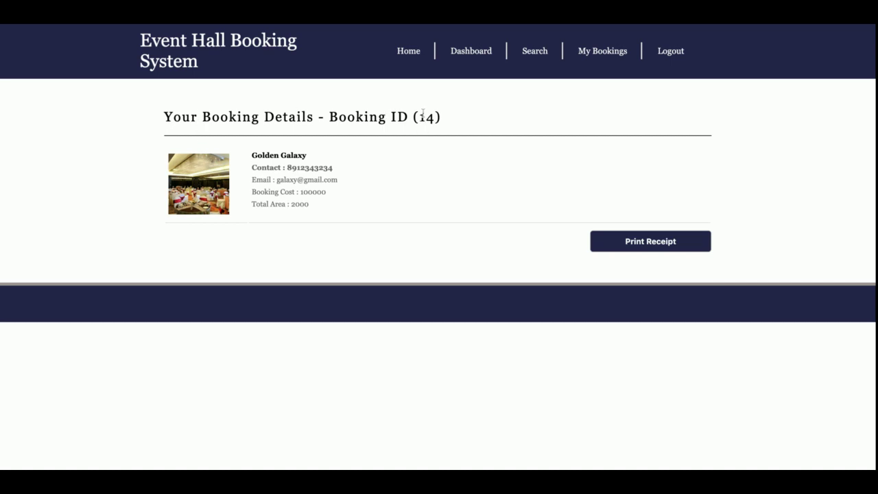
pyautogui.moveTo(251, 155); pyautogui.dragTo(399, 222)
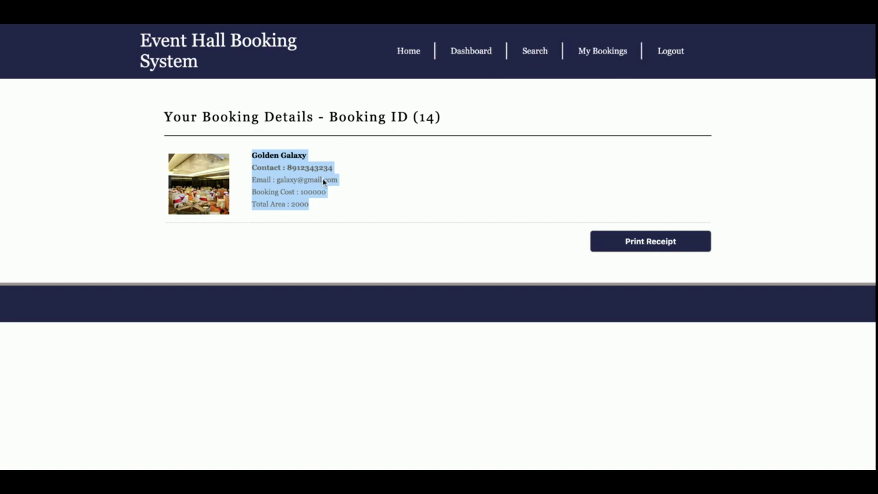
pyautogui.doubleClick(277, 167)
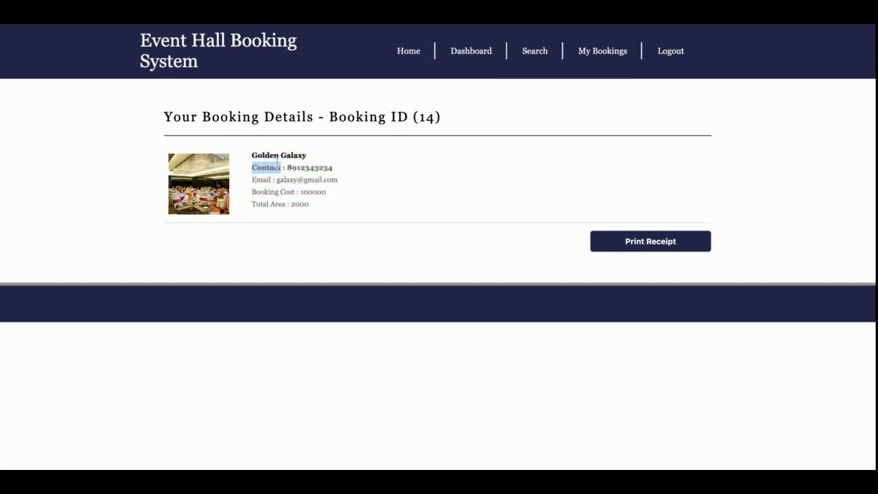
pyautogui.click(618, 54)
pyautogui.scroll(-5, 404, 265)
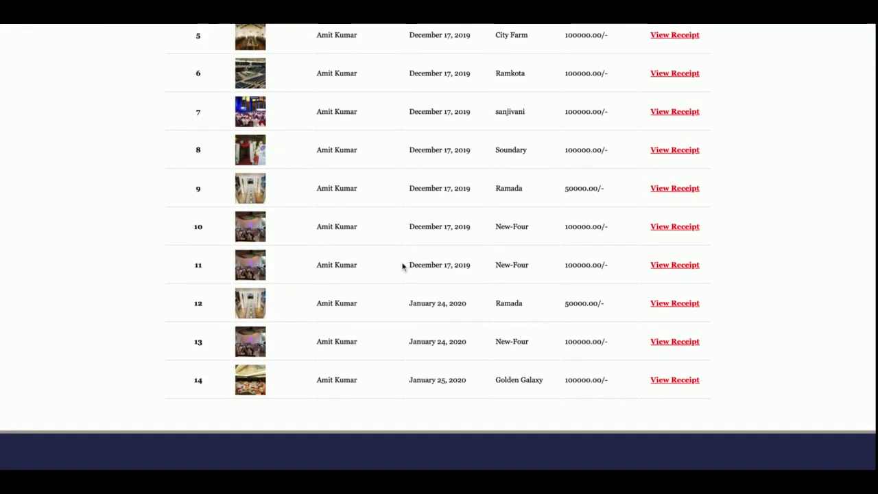
pyautogui.click(674, 384)
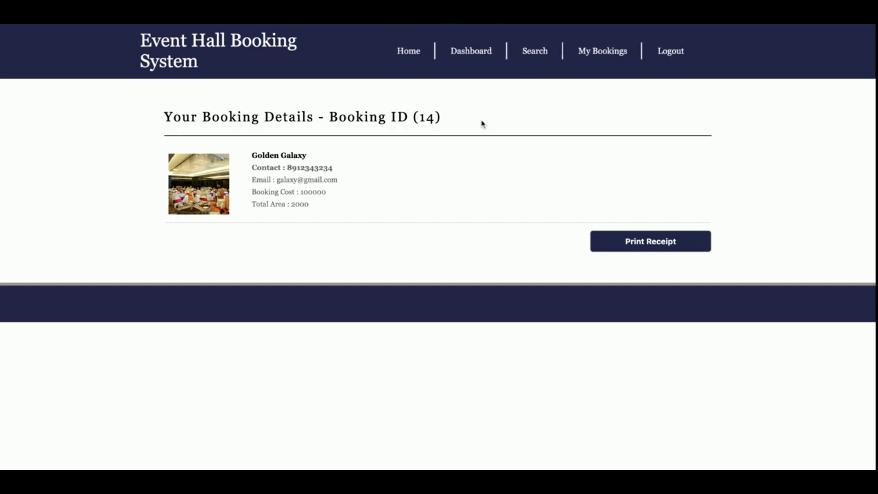
# Log out of the customer account, sign in again with saved credentials, then log out.
pyautogui.click(669, 59)
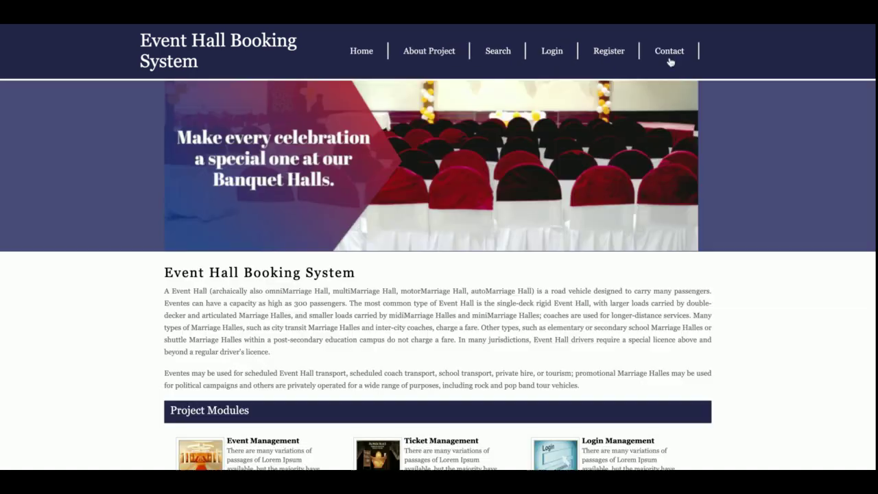
pyautogui.click(548, 52)
pyautogui.click(201, 233)
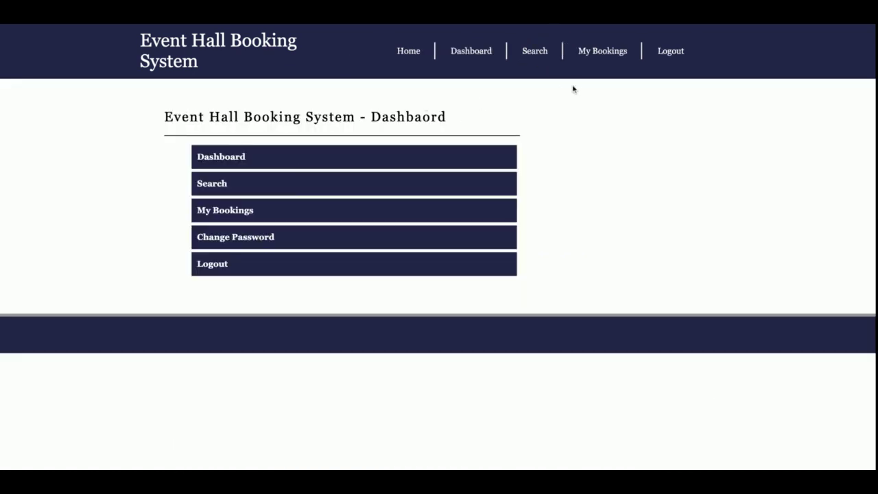
pyautogui.click(675, 55)
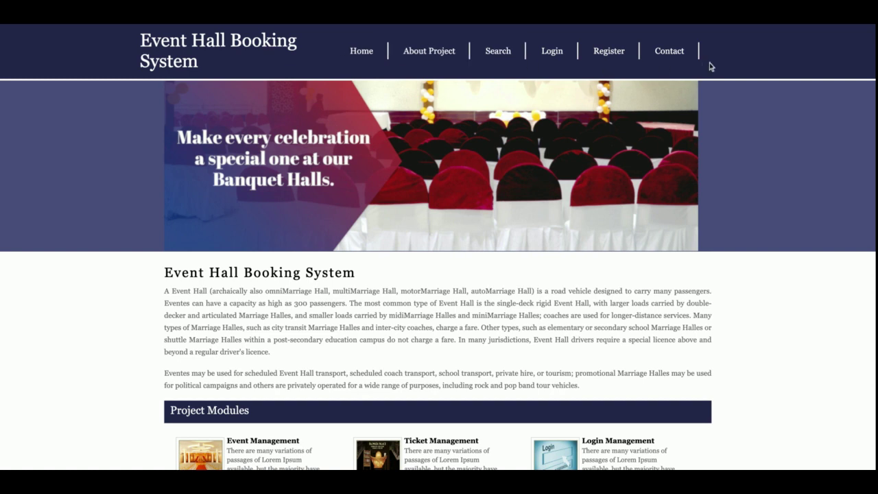